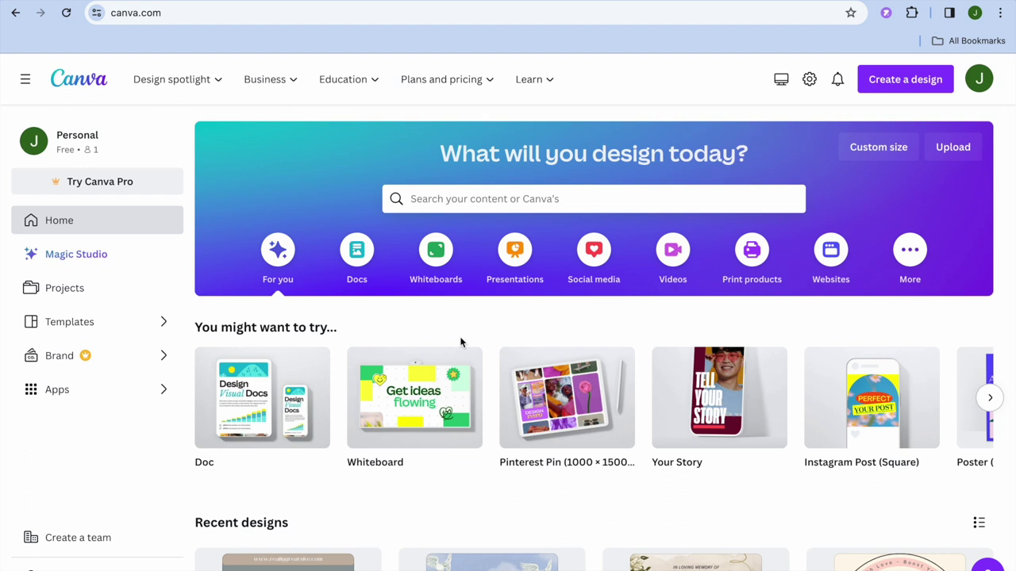
# - Create a new blank Poster (Portrait) design
pyautogui.moveTo(833, 427)
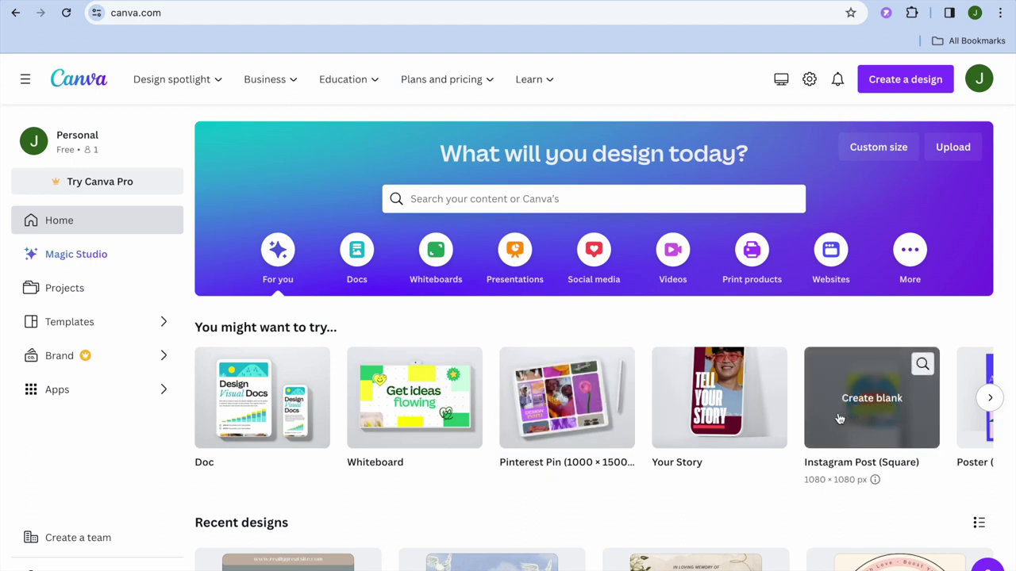
pyautogui.hscroll(3, 837, 420)
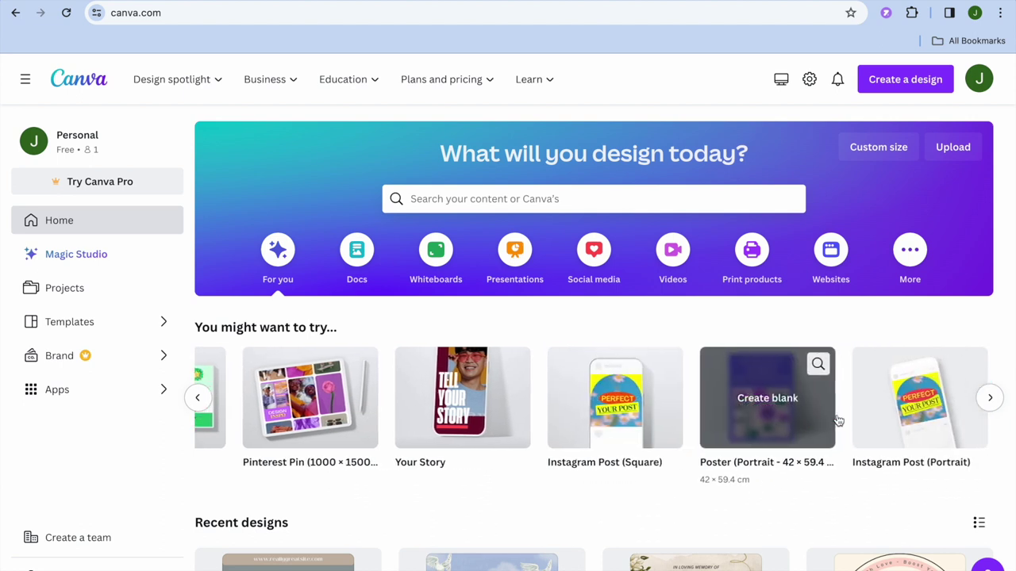
pyautogui.click(769, 414)
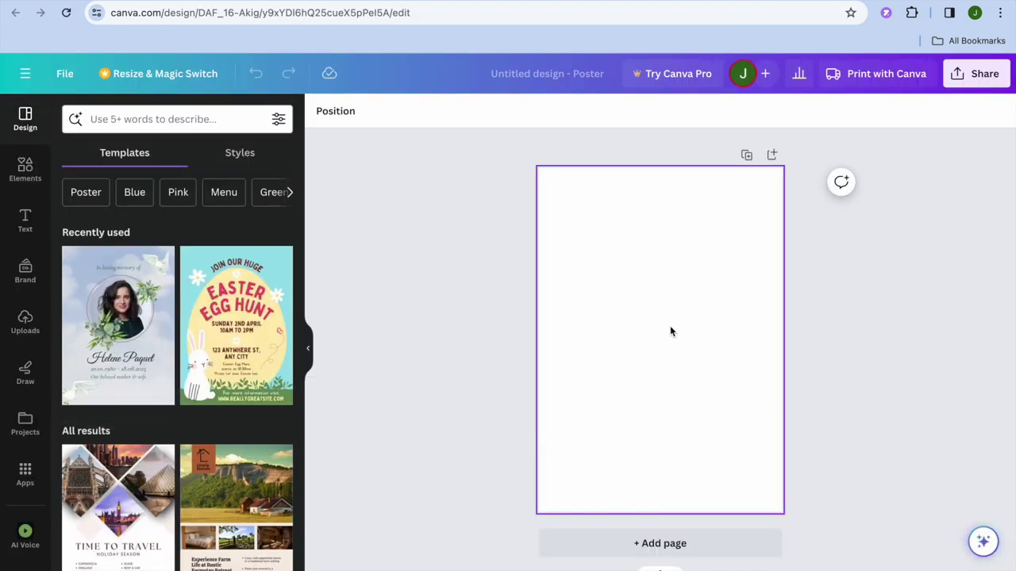
# - Search Apps for 'text to image' and view the Imagen app's details
pyautogui.click(25, 475)
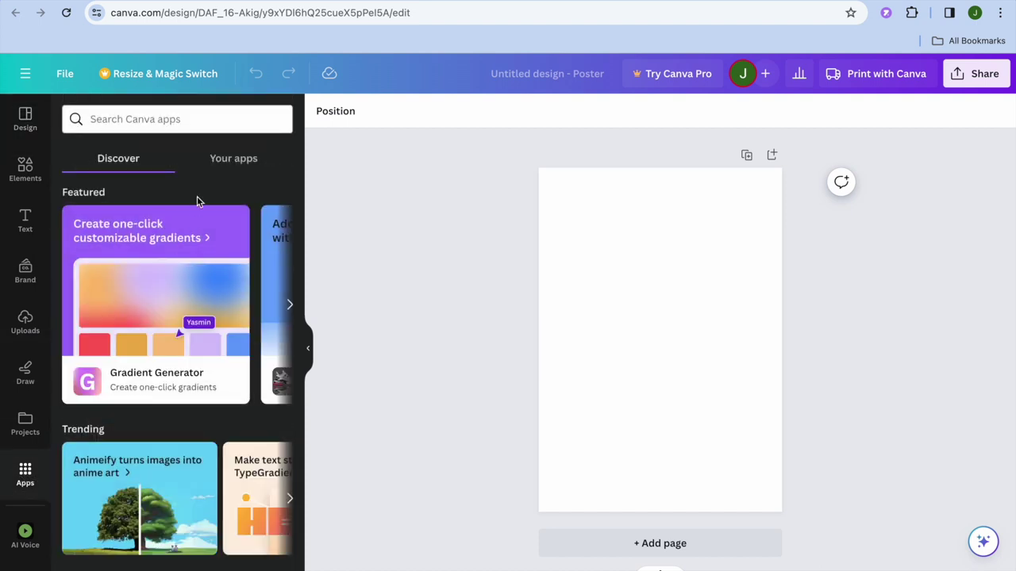
pyautogui.click(168, 124)
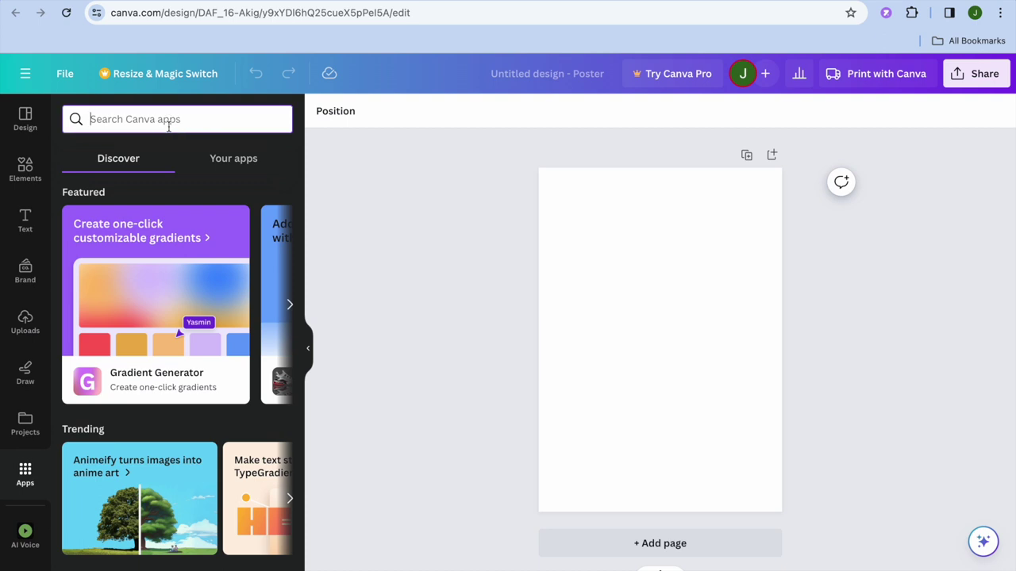
pyautogui.write('t')
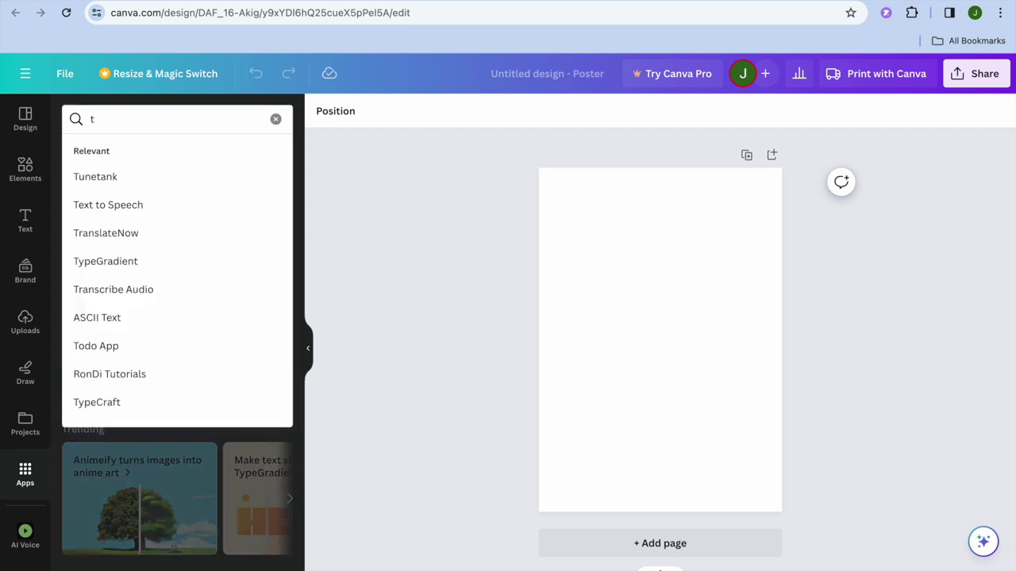
pyautogui.write('ext to im')
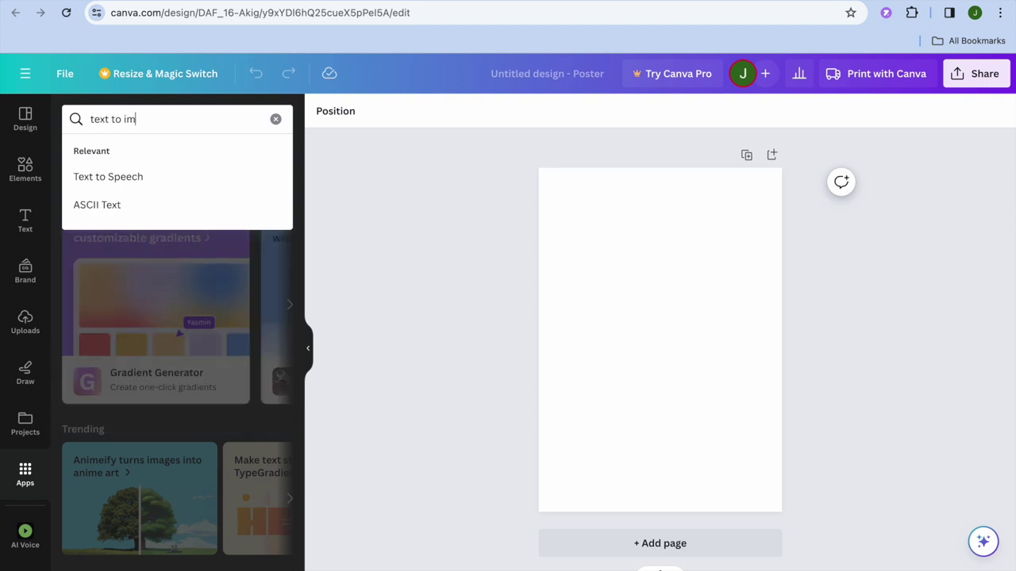
pyautogui.write('age')
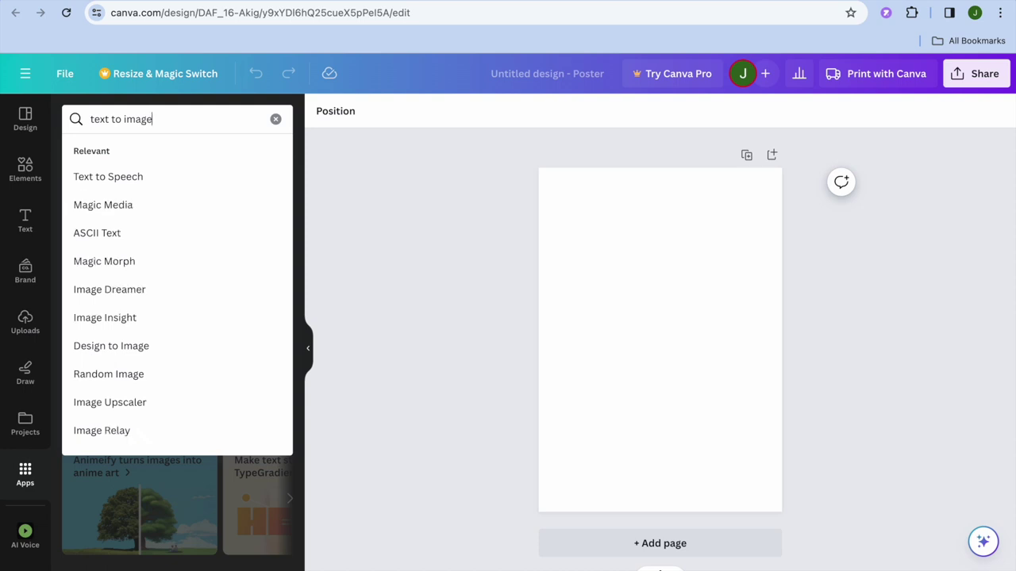
pyautogui.press('Return')
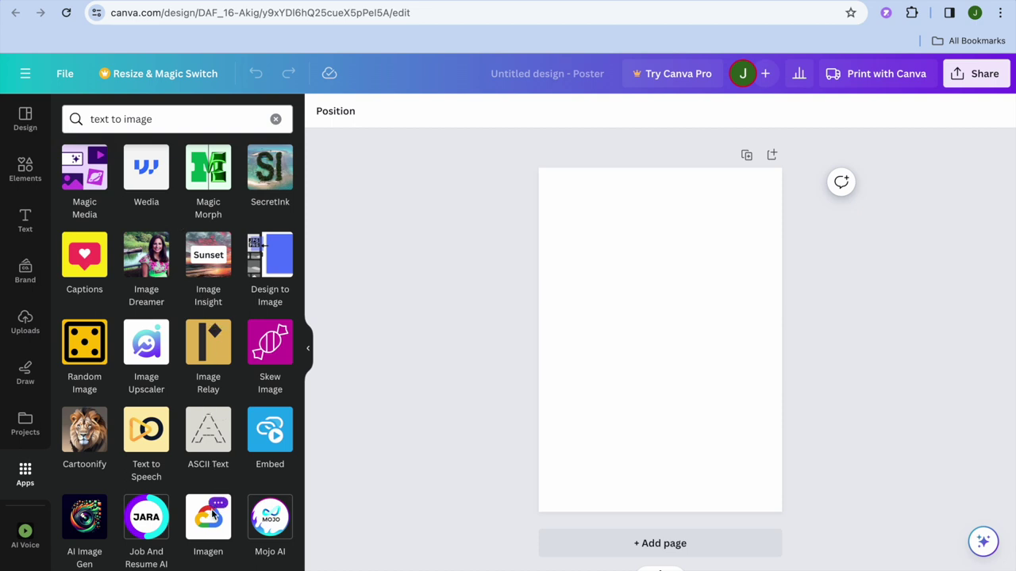
pyautogui.click(205, 535)
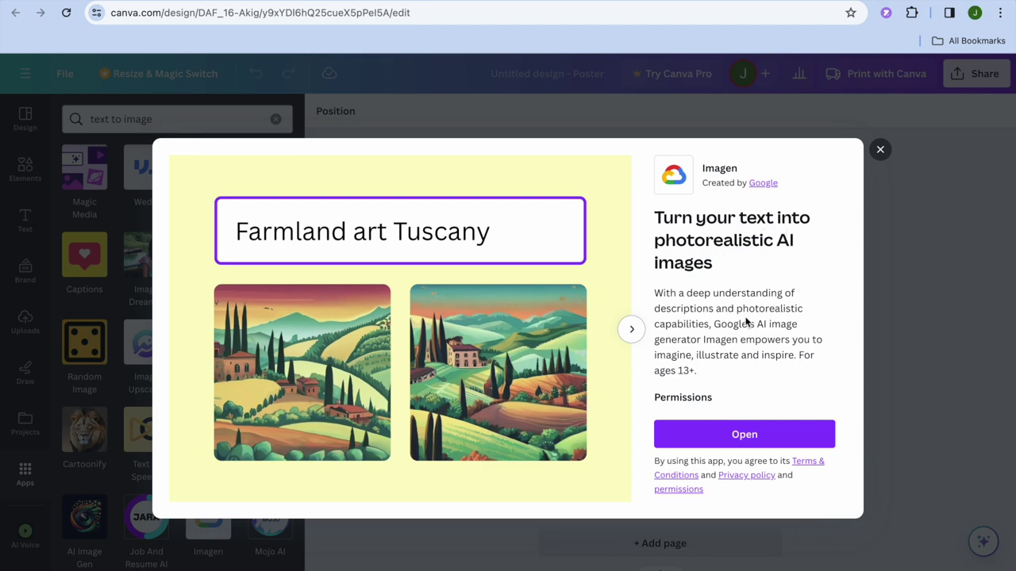
# - Open the Imagen app in the side panel beside the blank poster
pyautogui.click(722, 437)
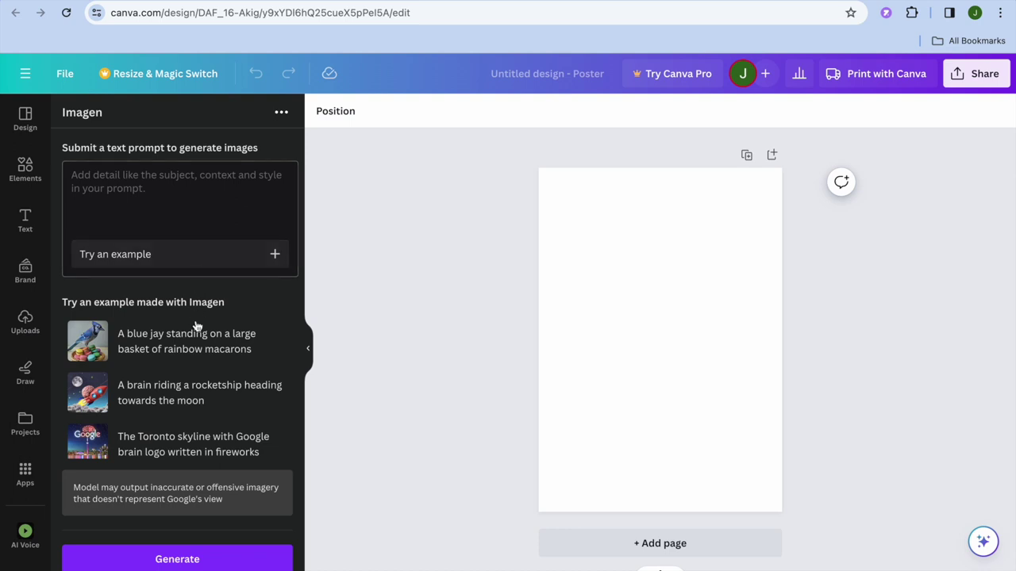
# - Generate blue jay on rainbow macarons images with Imagen and set the first as page background
pyautogui.click(195, 333)
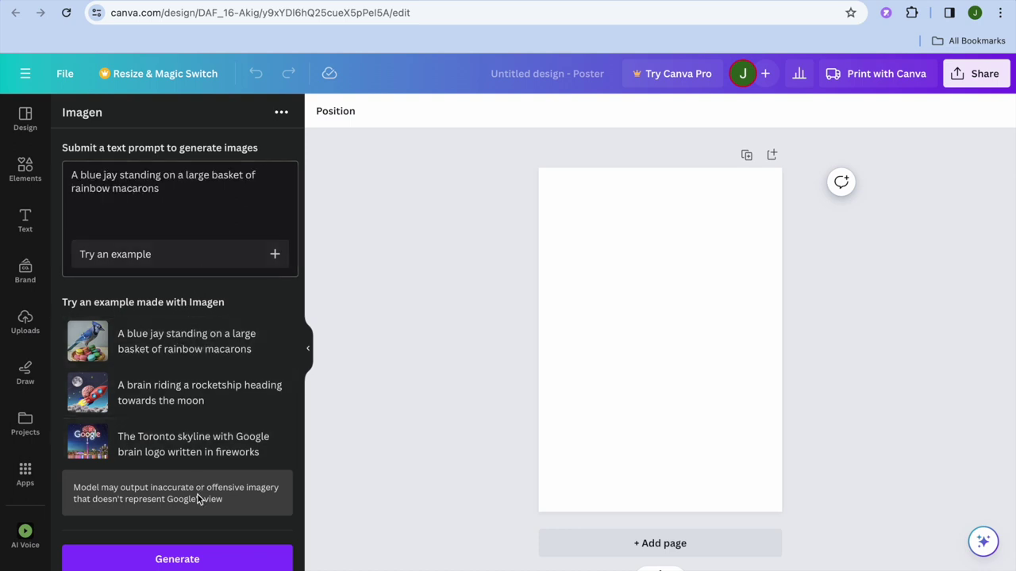
pyautogui.click(184, 559)
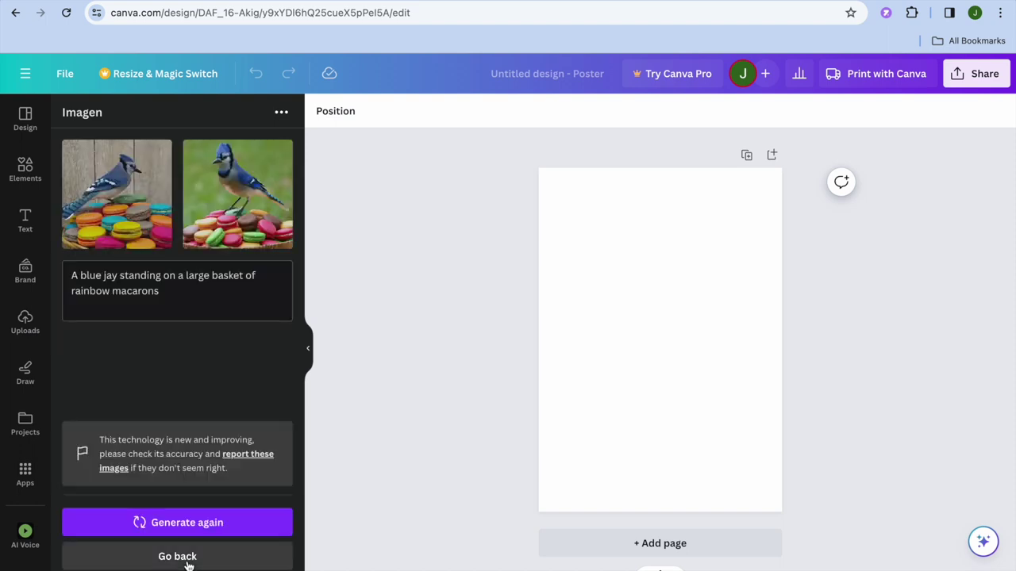
pyautogui.click(145, 242)
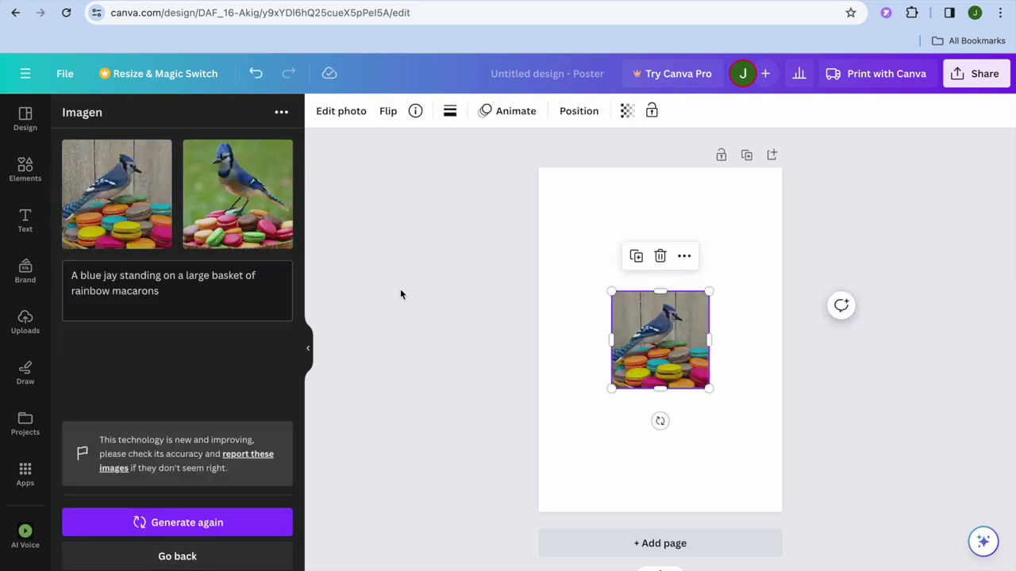
pyautogui.rightClick(660, 325)
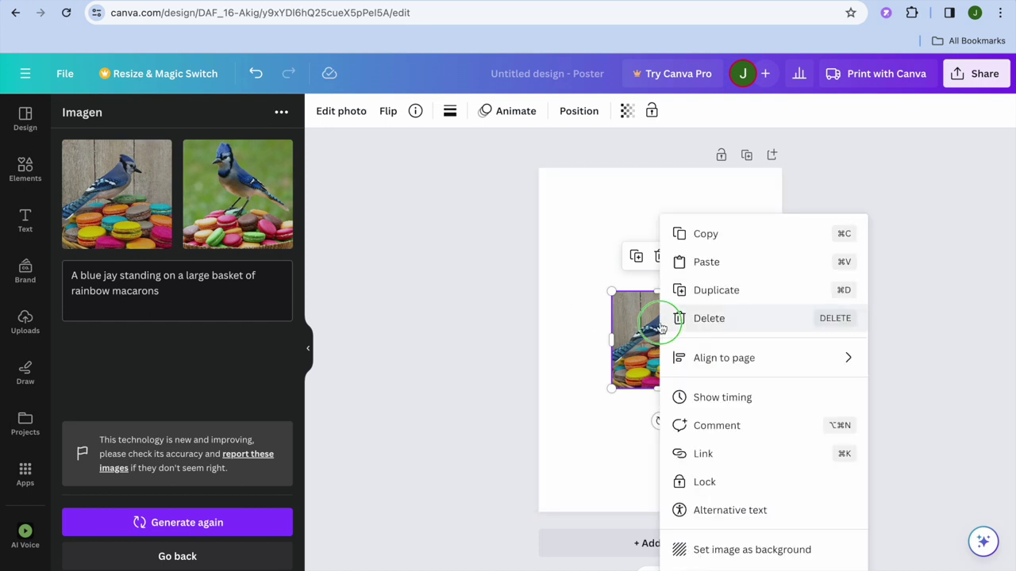
pyautogui.click(725, 550)
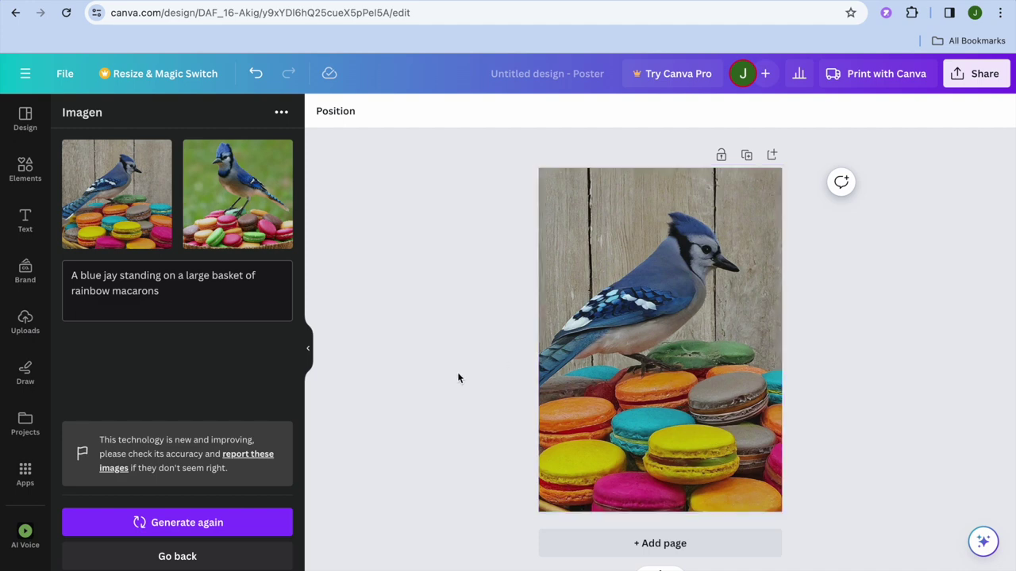
# - Add a blank Page 2, open Magic Media, and enter the prompt 'a dog running in woods'
pyautogui.click(26, 473)
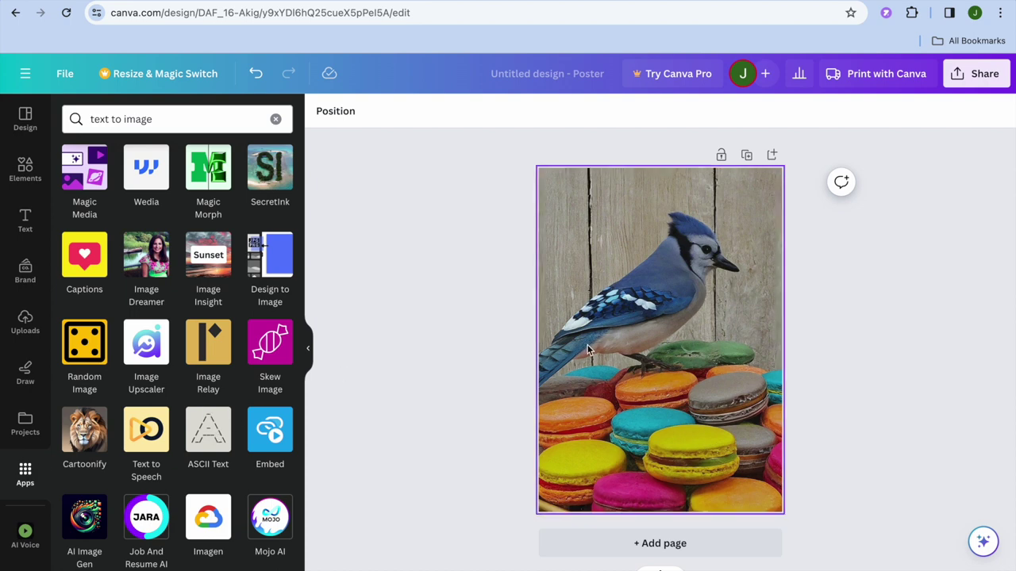
pyautogui.click(603, 553)
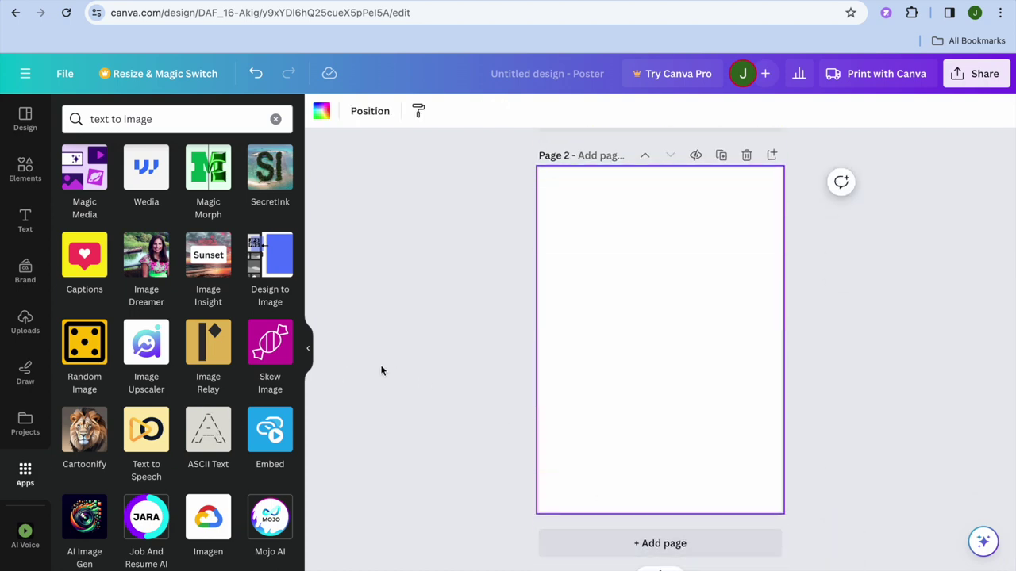
pyautogui.click(79, 183)
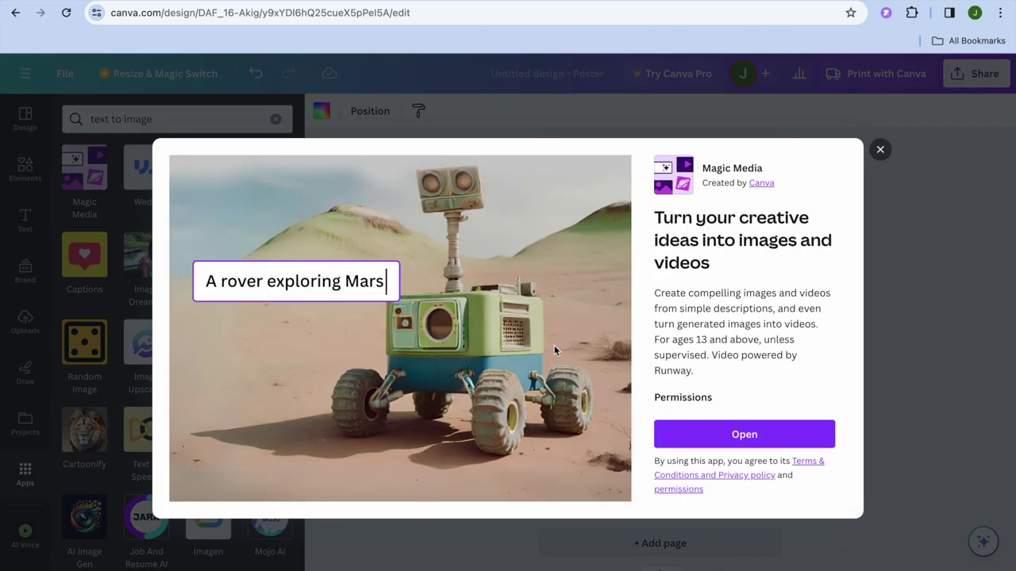
pyautogui.click(714, 441)
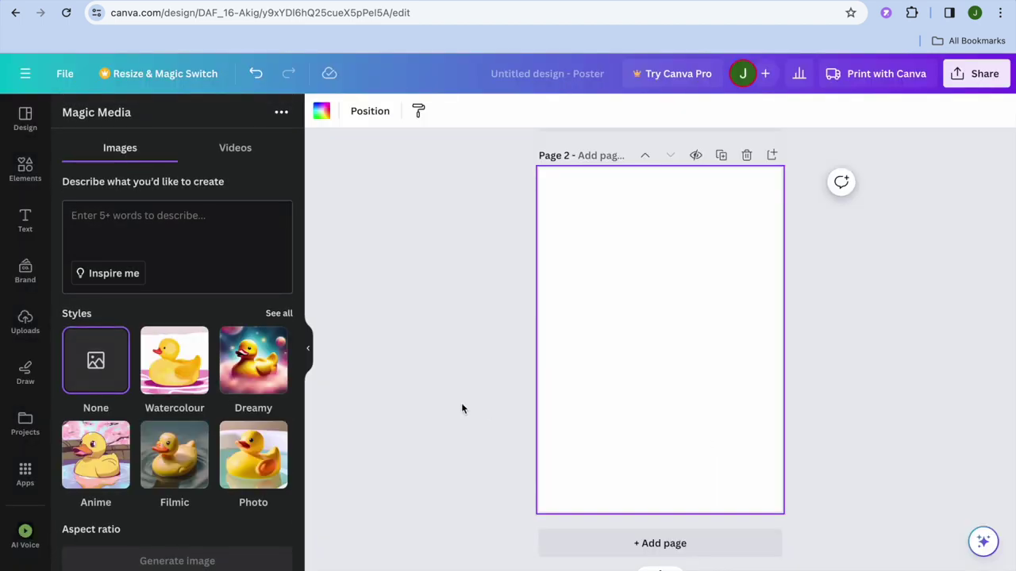
pyautogui.click(159, 217)
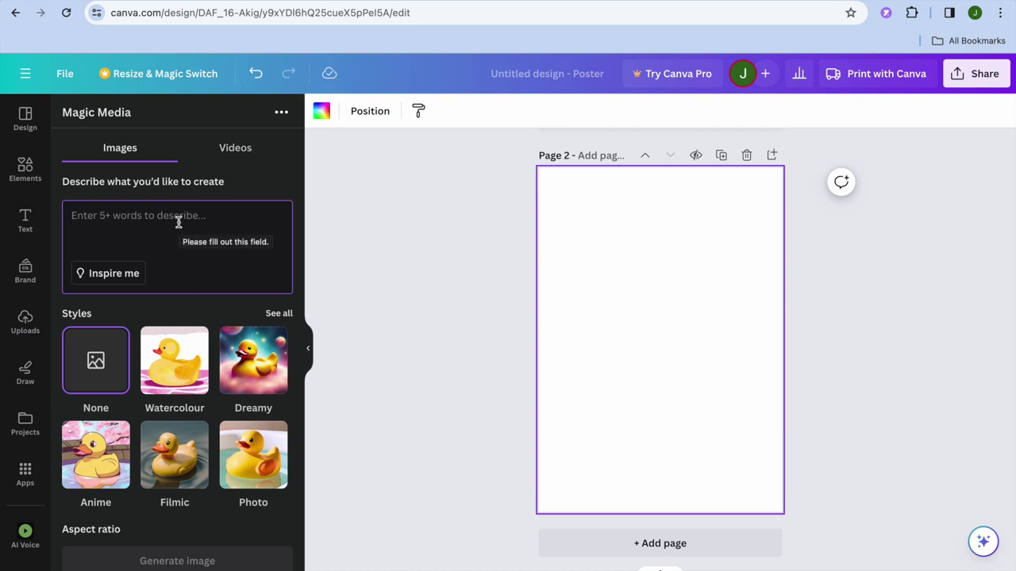
pyautogui.write('a')
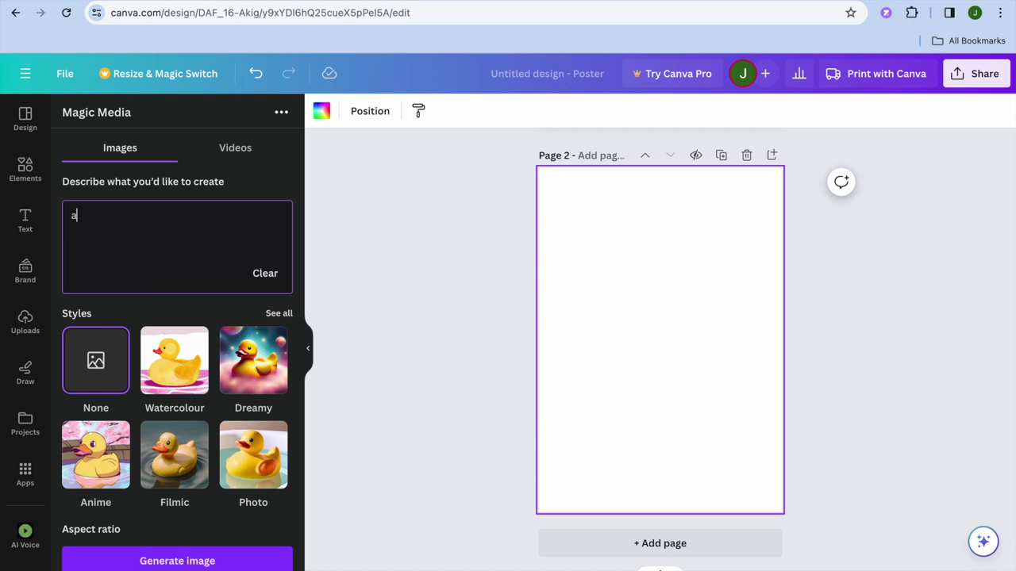
pyautogui.write(' dog running in woods')
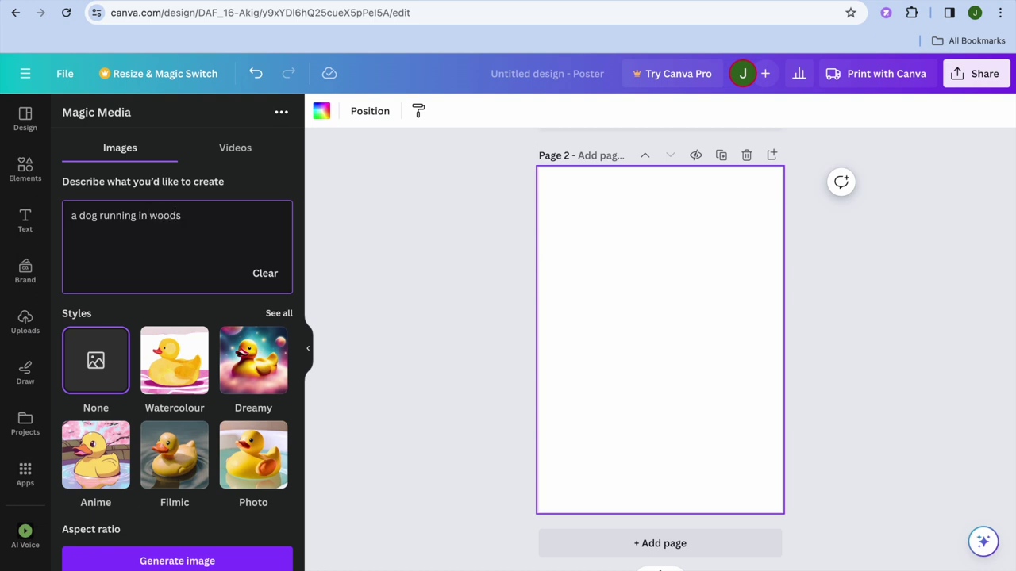
# - Generate the running-dog images and set the first one as Page 2's background
pyautogui.press('Return')
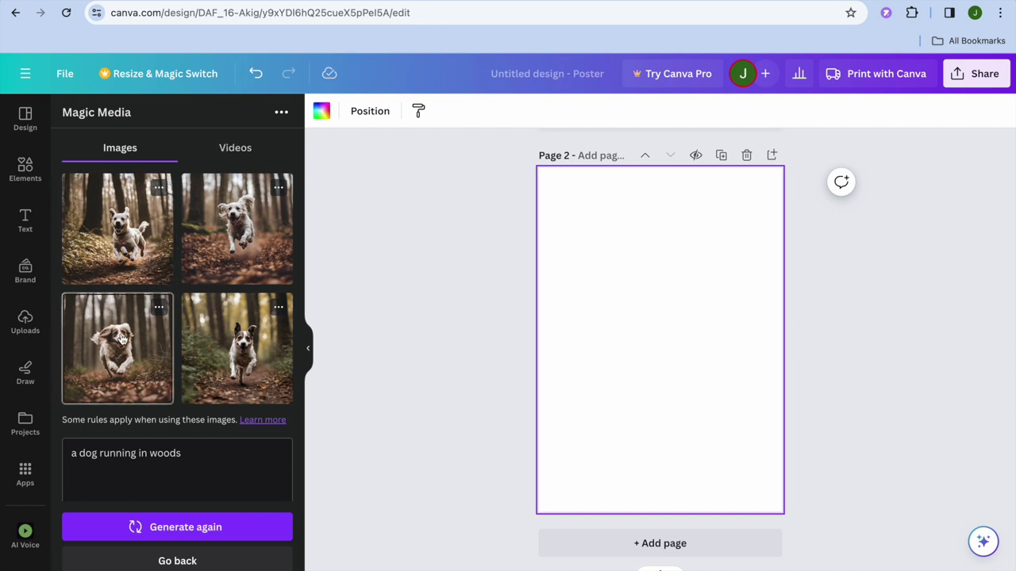
pyautogui.click(138, 234)
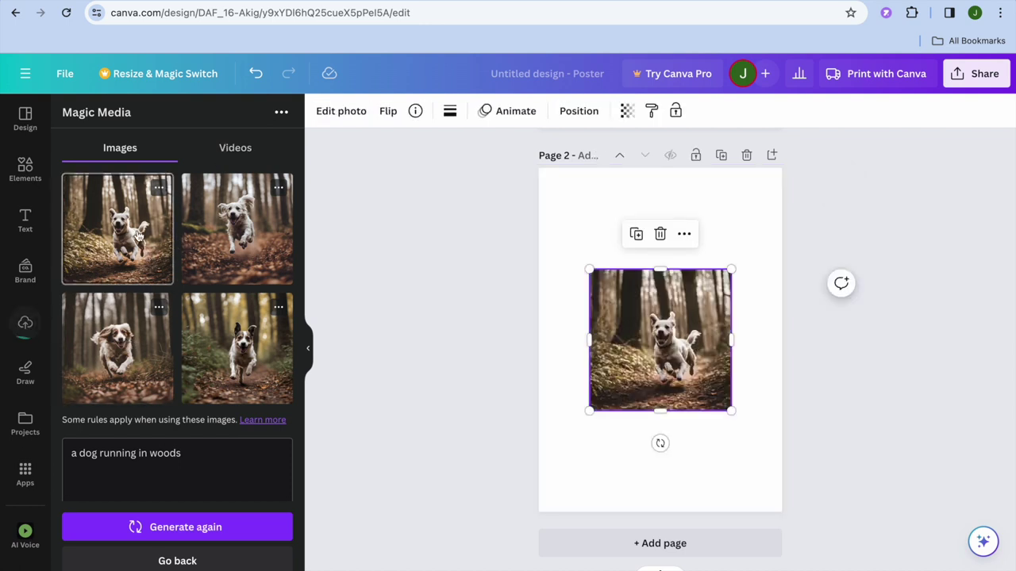
pyautogui.click(684, 234)
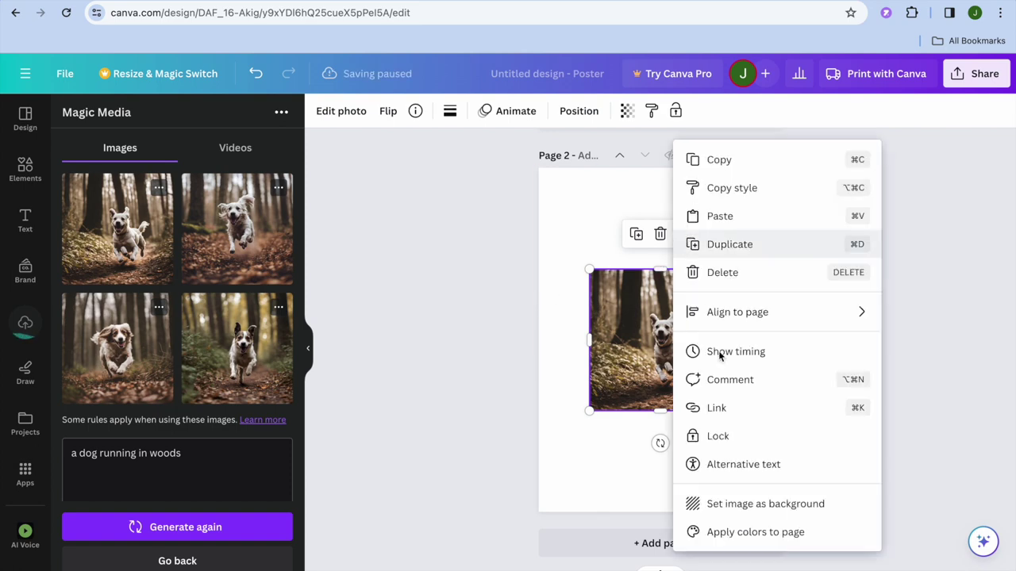
pyautogui.click(709, 498)
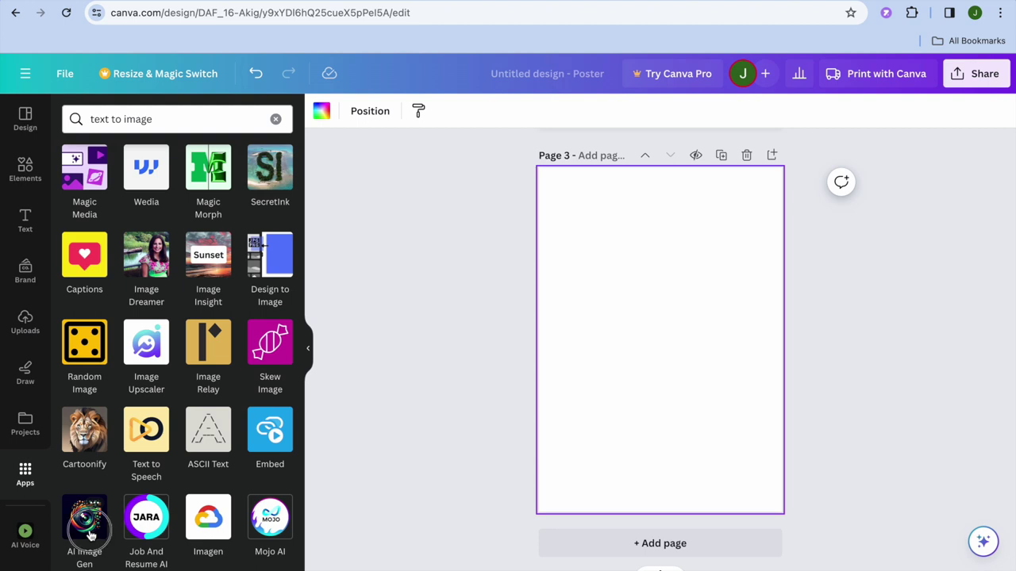
# - Generate 'a dog in space' with AI Image Gen and set it as Page 3's background
pyautogui.click(90, 537)
pyautogui.click(191, 189)
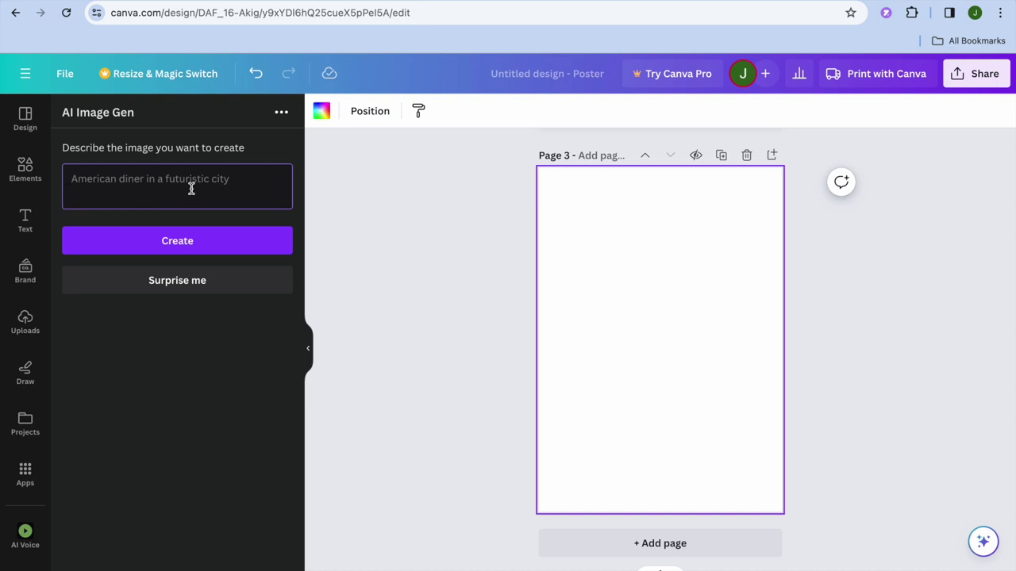
pyautogui.write('a d')
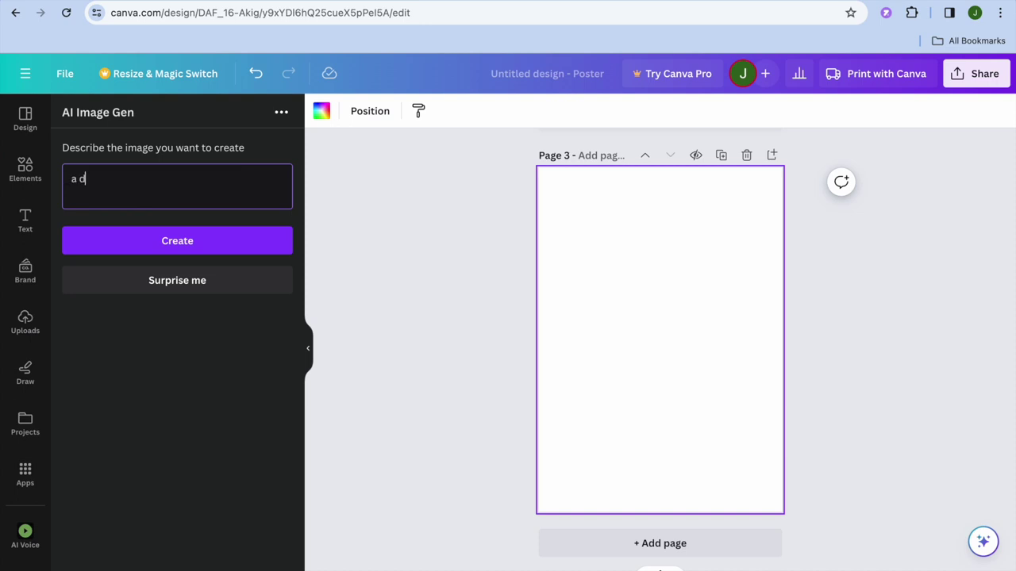
pyautogui.write('og in space')
pyautogui.click(137, 239)
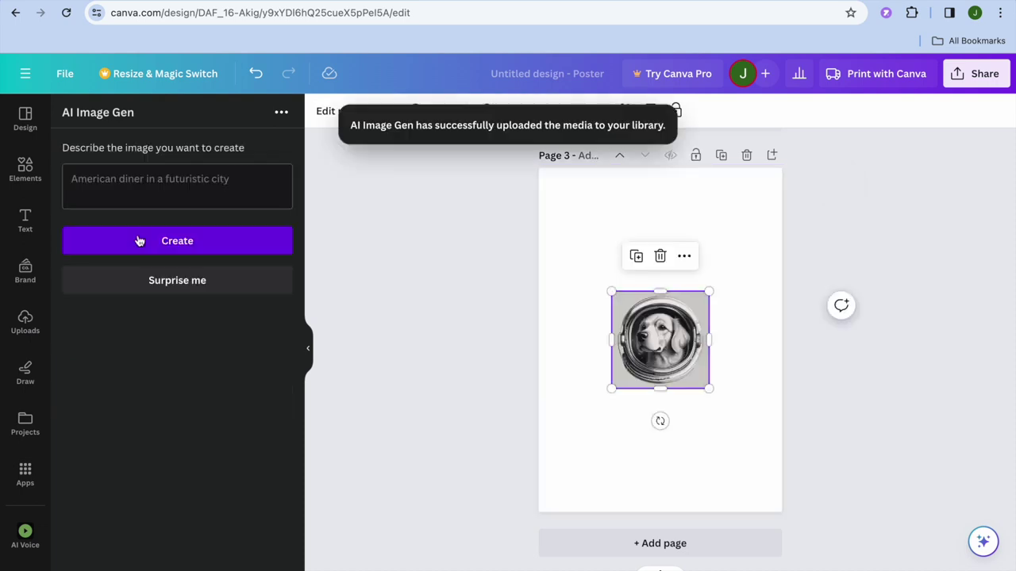
pyautogui.click(684, 256)
pyautogui.click(719, 505)
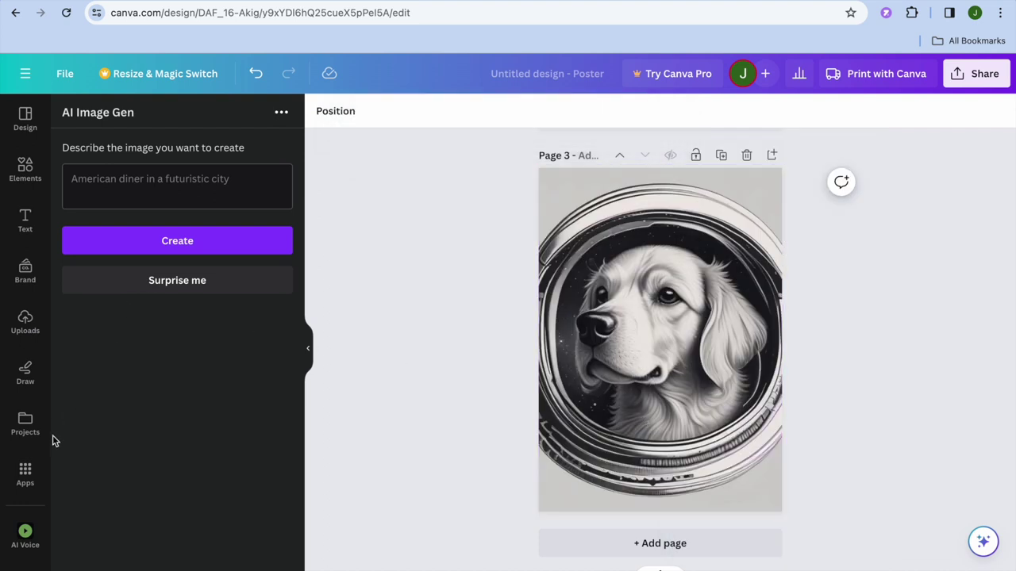
pyautogui.click(31, 470)
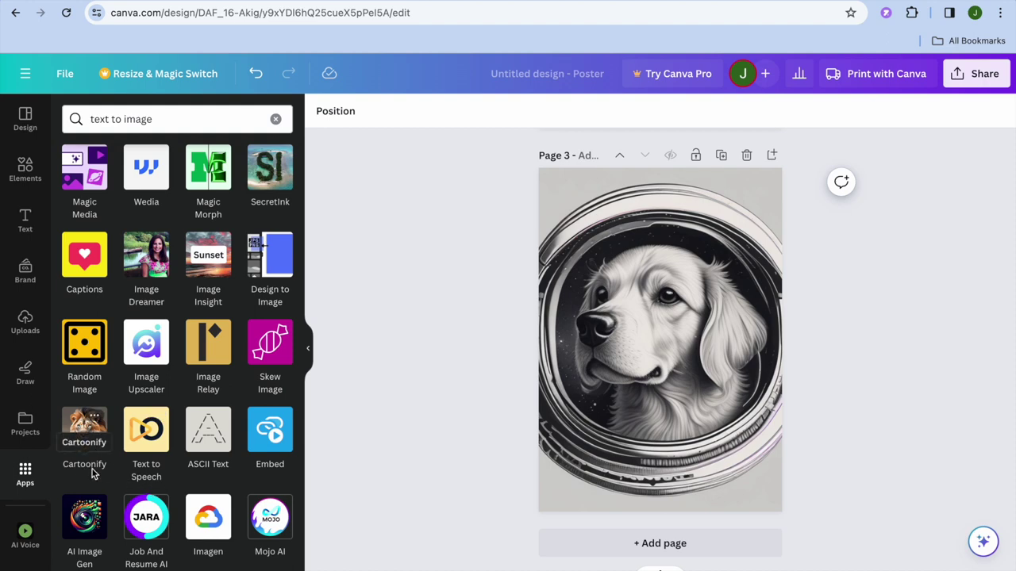
# - Open the Mojo AI app and fill its prompt with a generated sample idea
pyautogui.scroll(-3, 101, 474)
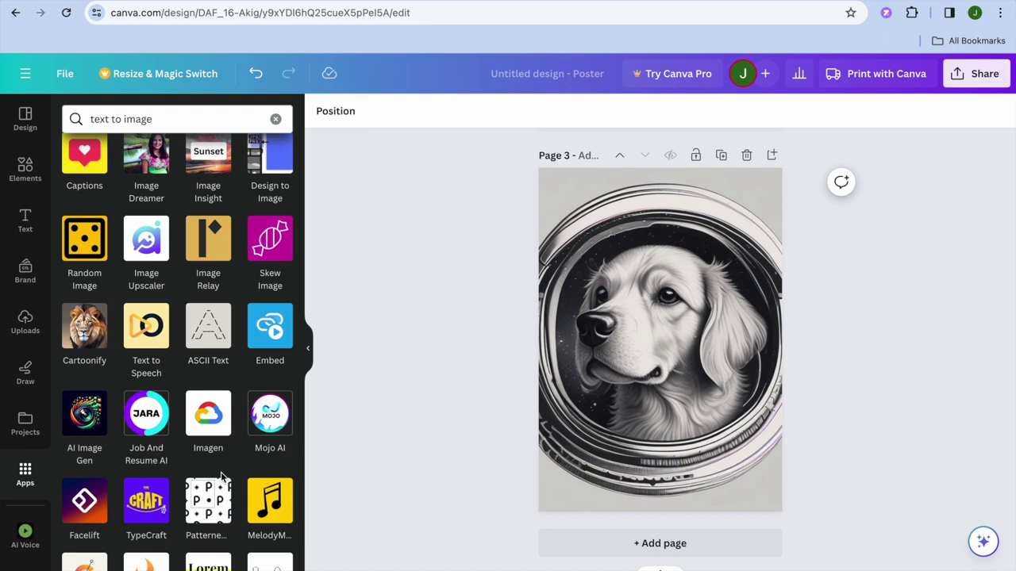
pyautogui.click(270, 421)
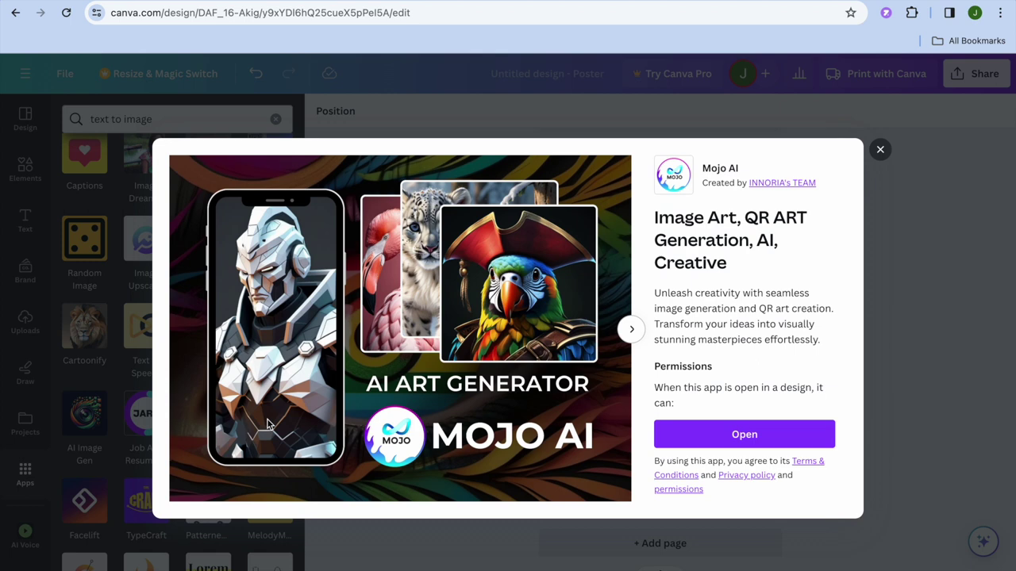
pyautogui.click(699, 439)
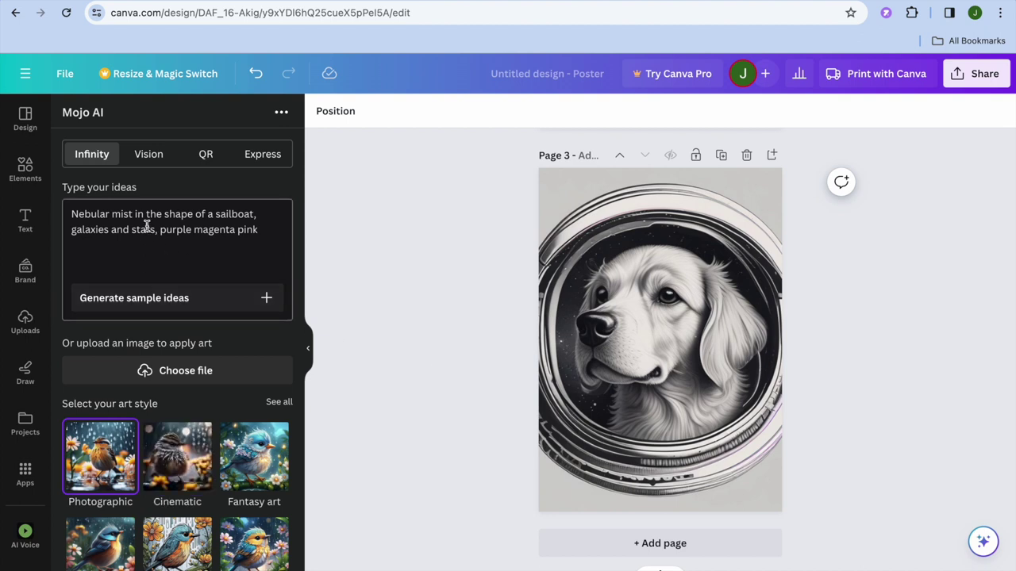
pyautogui.click(182, 306)
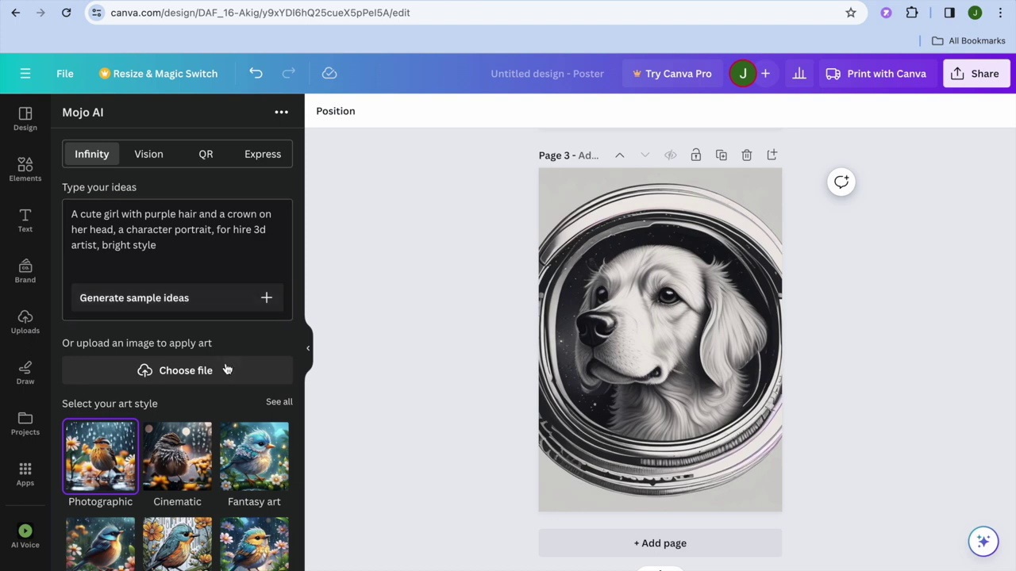
# - Start logging in to Mojo AI and connect an account
pyautogui.scroll(-3, 197, 340)
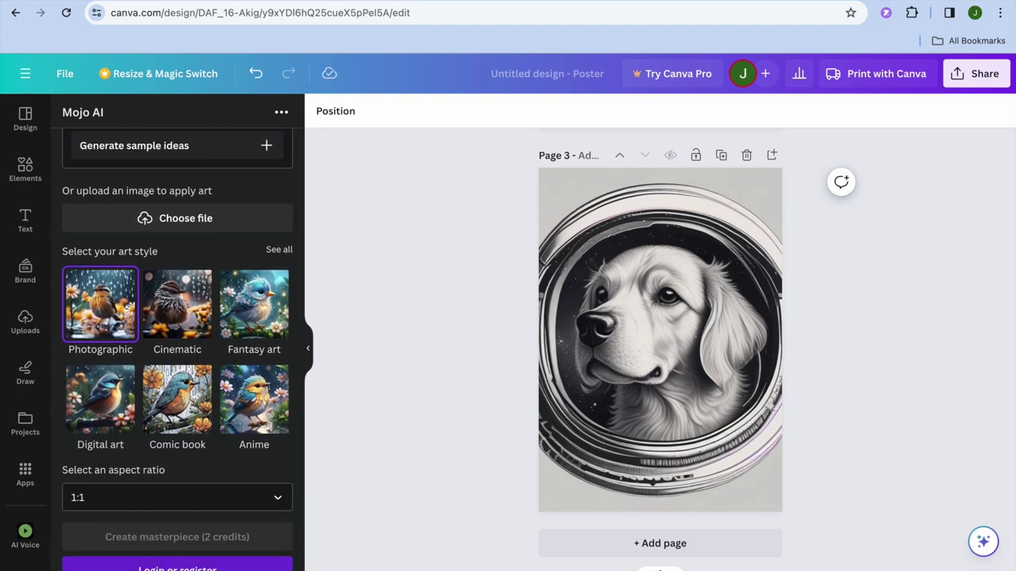
pyautogui.click(190, 565)
pyautogui.click(188, 451)
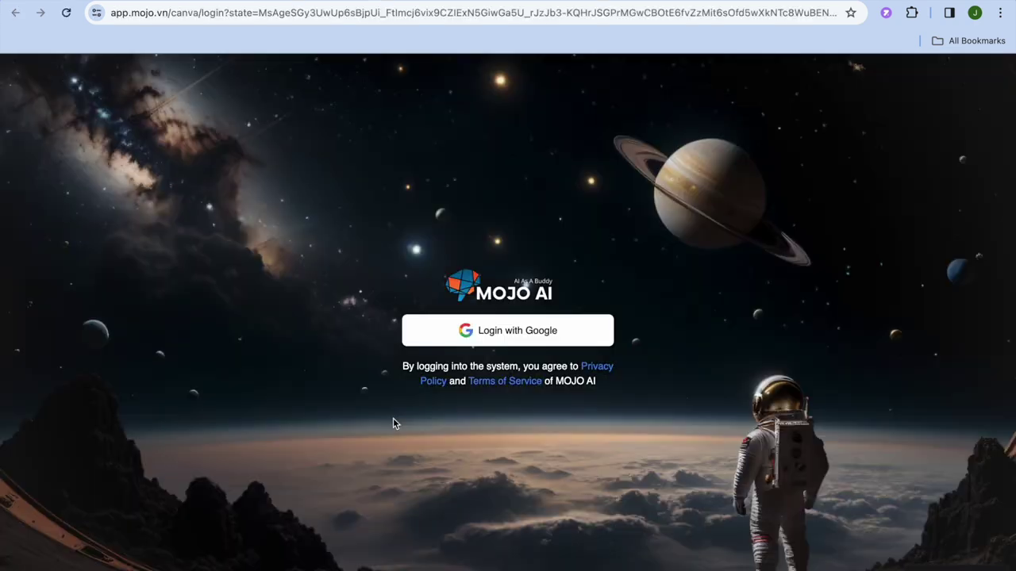
# - Sign in to Mojo AI with a Google account and confirm access for mojo.vn
pyautogui.click(467, 346)
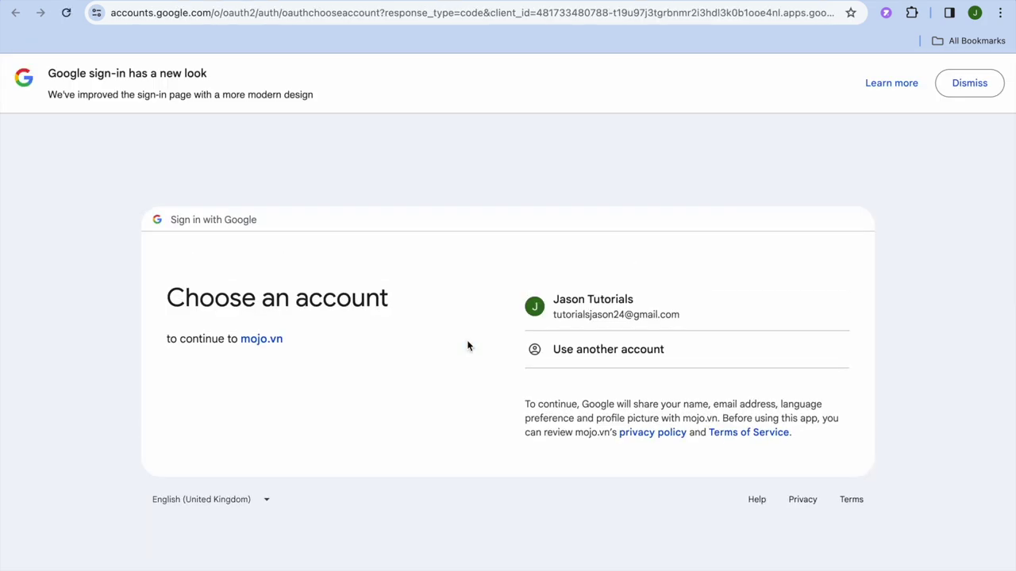
pyautogui.click(577, 312)
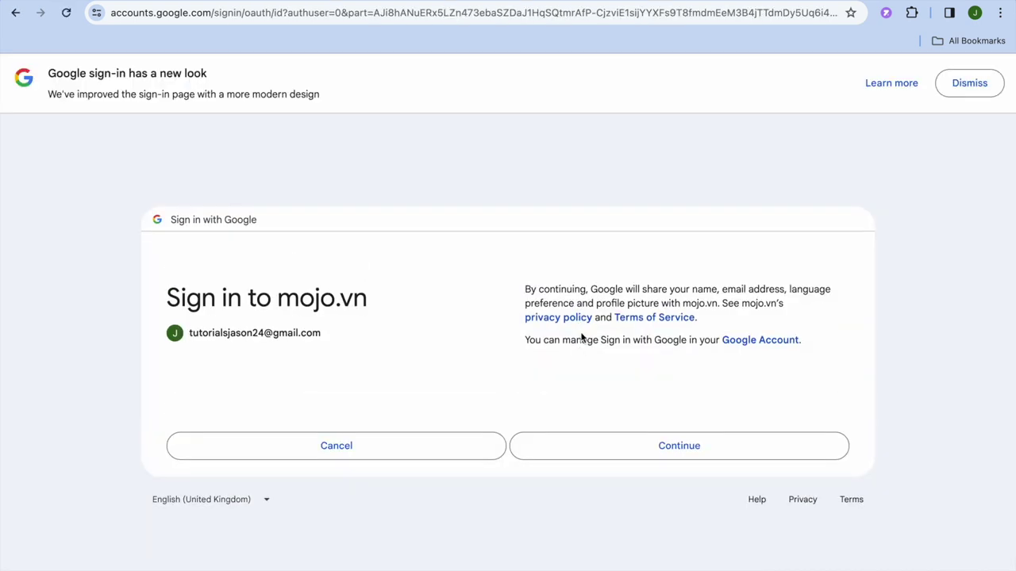
pyautogui.click(594, 448)
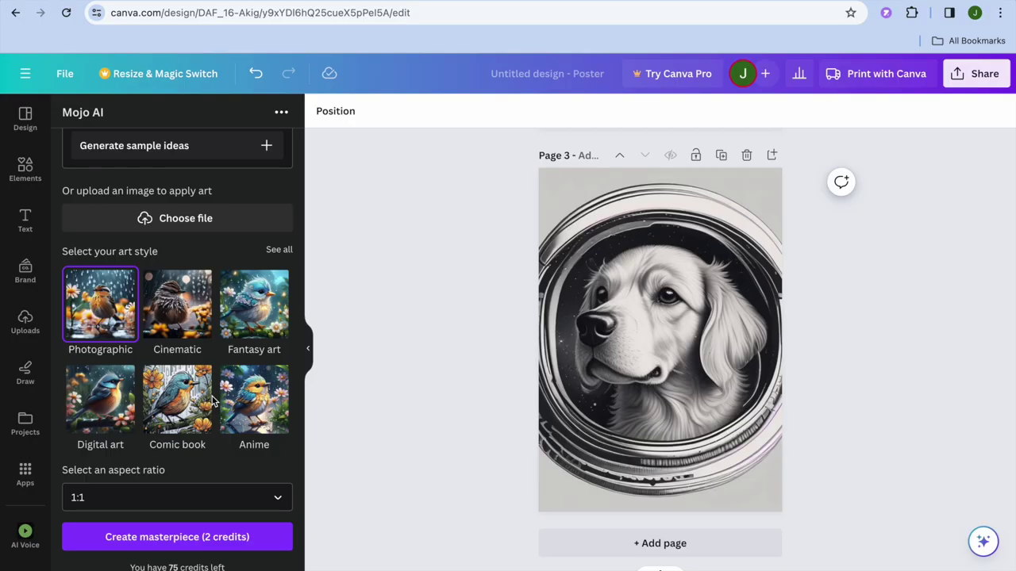
# - Generate the purple-haired crowned girl with Mojo AI (2 credits) and add Page 4
pyautogui.scroll(2, 212, 397)
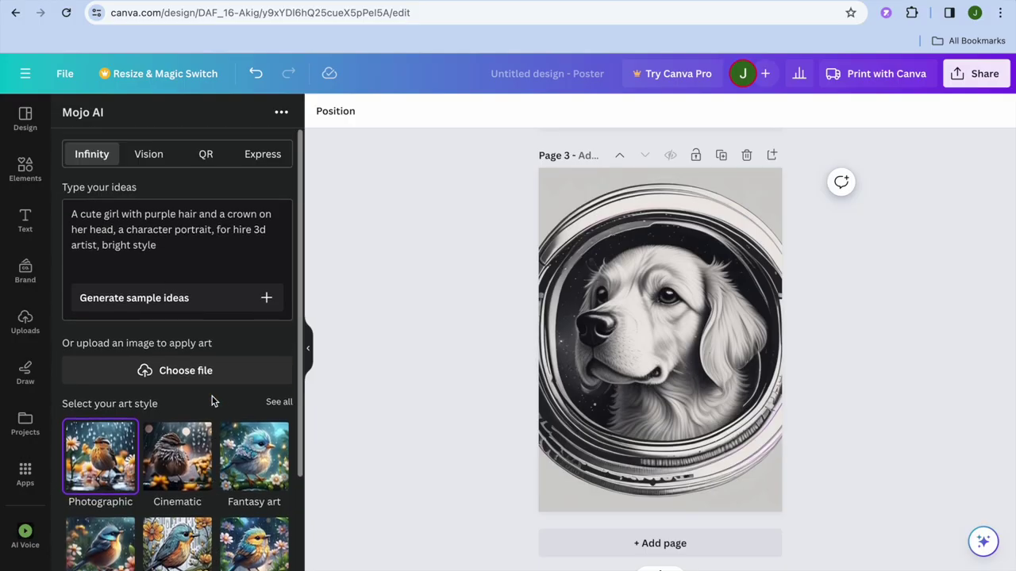
pyautogui.scroll(-3, 212, 397)
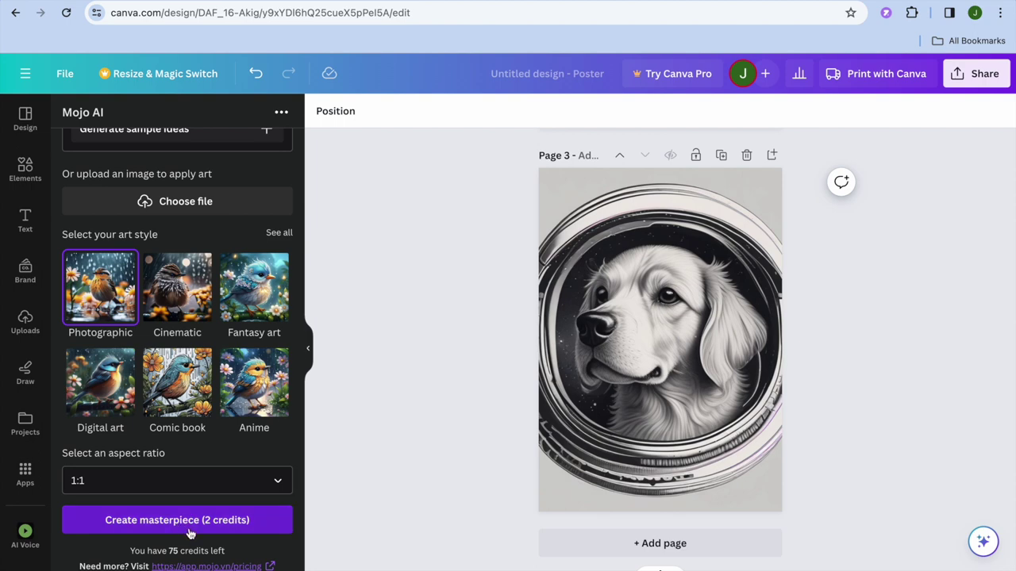
pyautogui.click(199, 524)
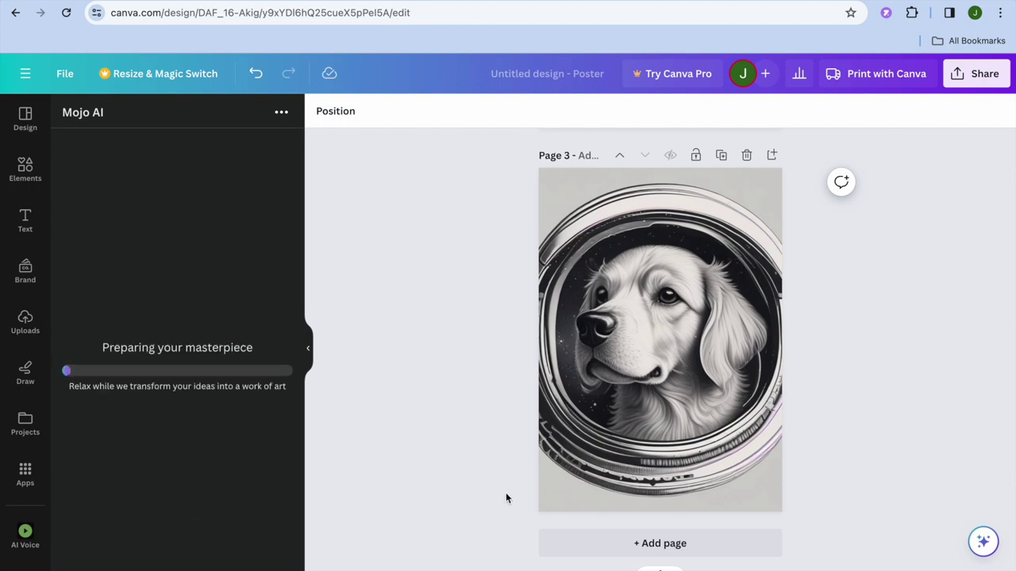
pyautogui.click(609, 544)
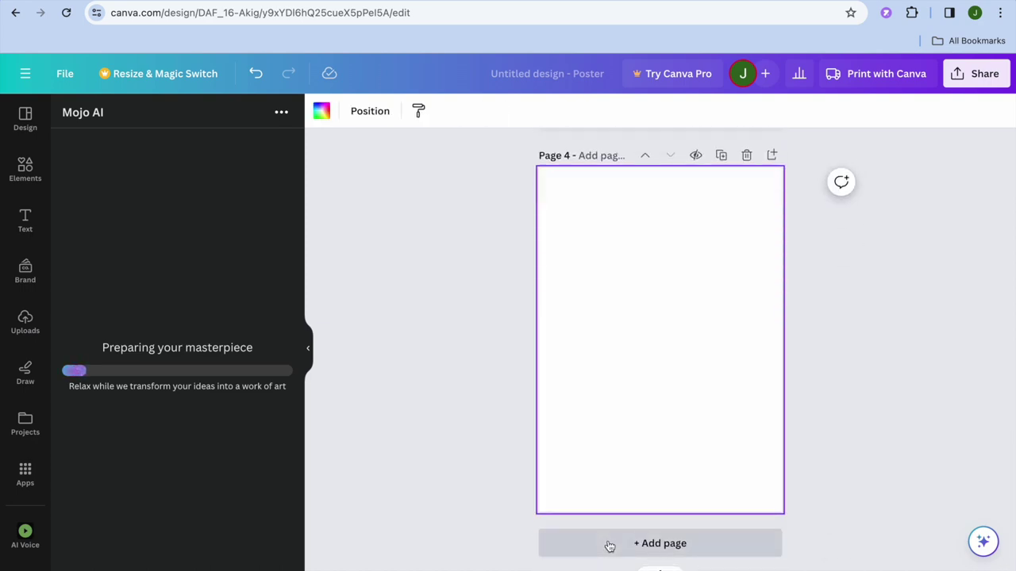
pyautogui.click(684, 256)
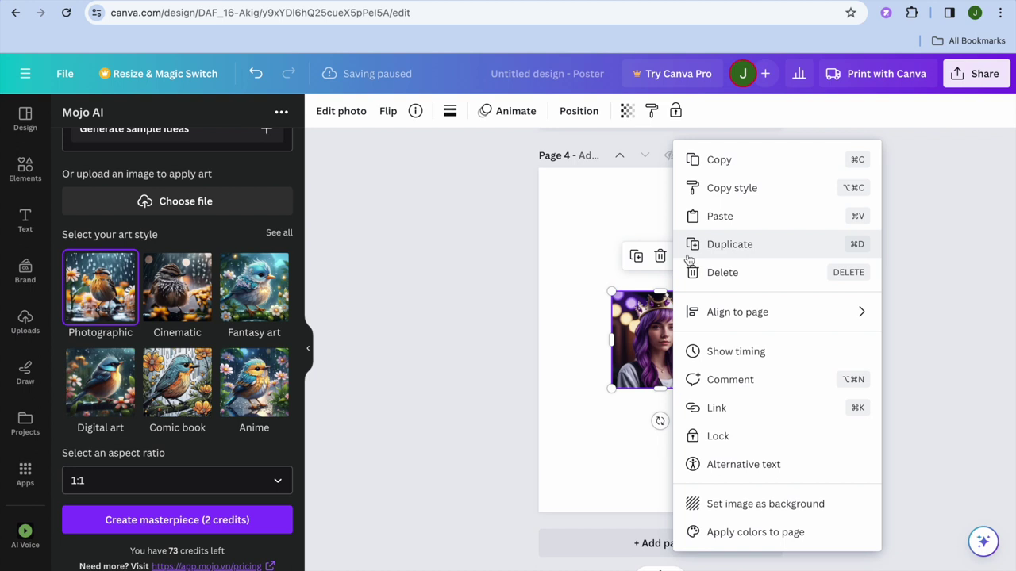
# - Set the girl image as Page 4's background, then select the Anime art style
pyautogui.click(746, 503)
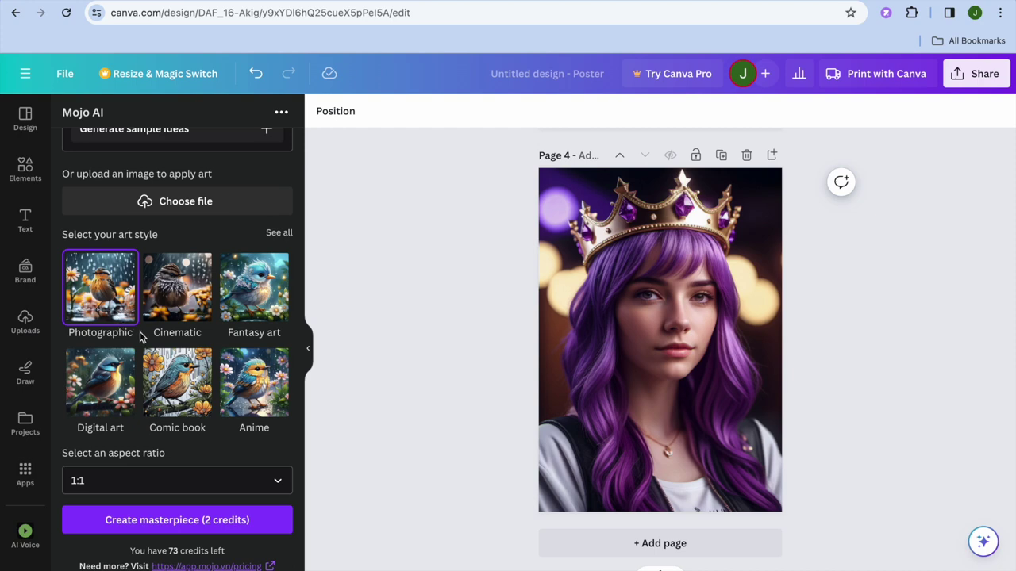
pyautogui.click(178, 309)
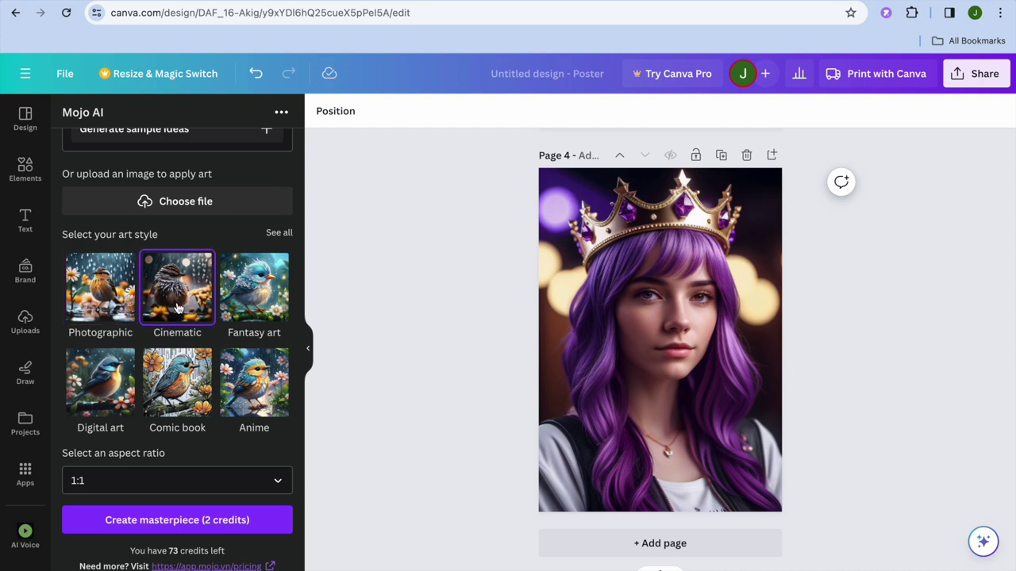
pyautogui.click(251, 310)
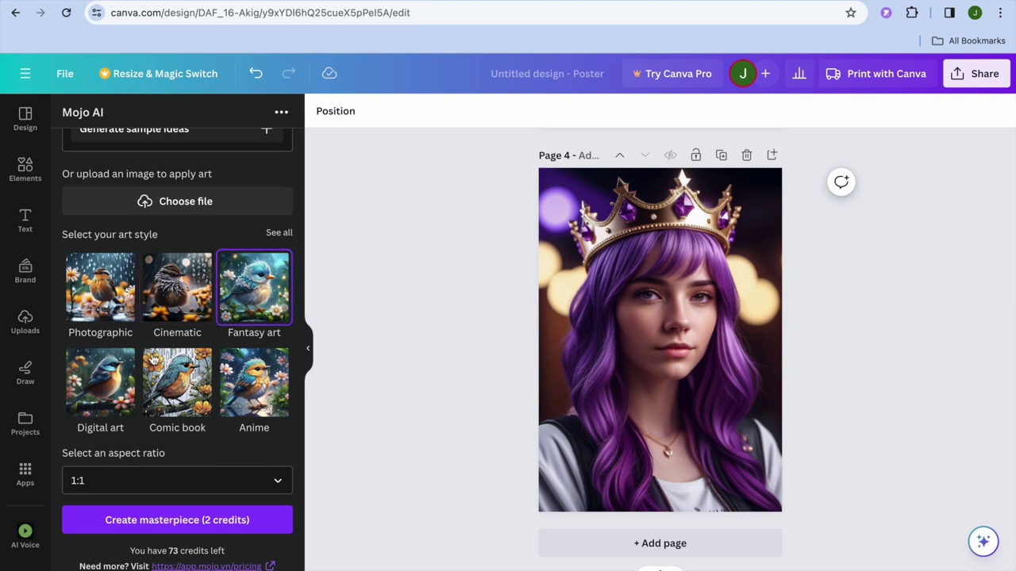
pyautogui.click(104, 383)
pyautogui.click(178, 398)
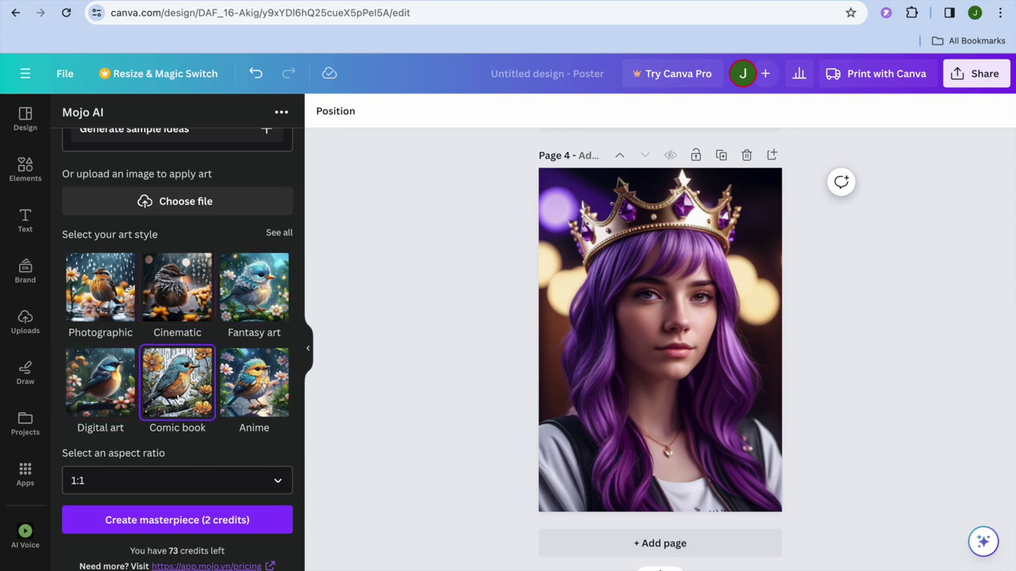
pyautogui.click(251, 406)
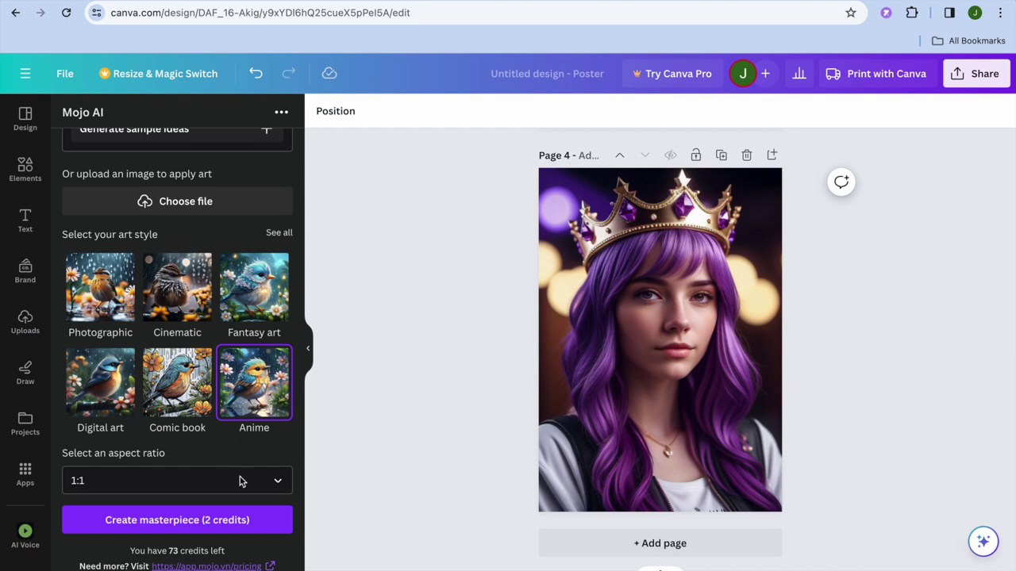